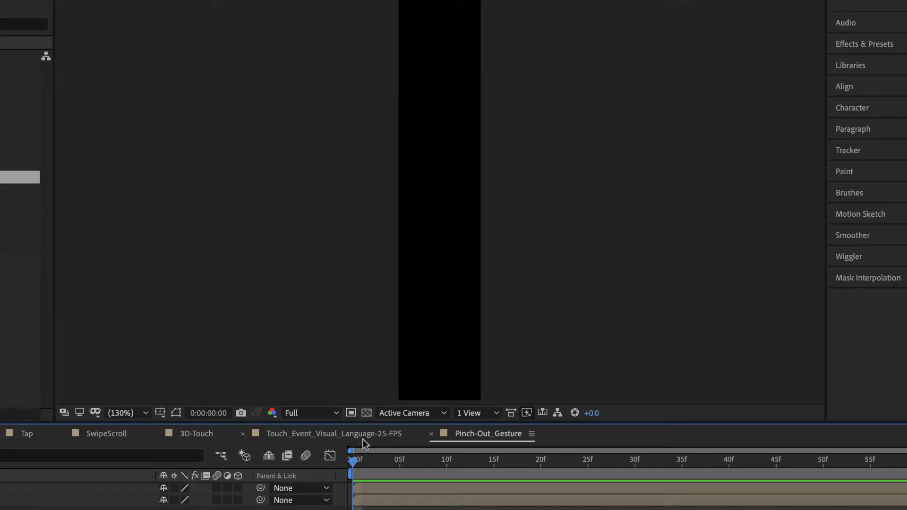
# Step: Scrub the pinch animation and briefly toggle the transparency grid to check its background
pyautogui.moveTo(355, 462); pyautogui.dragTo(502, 468)
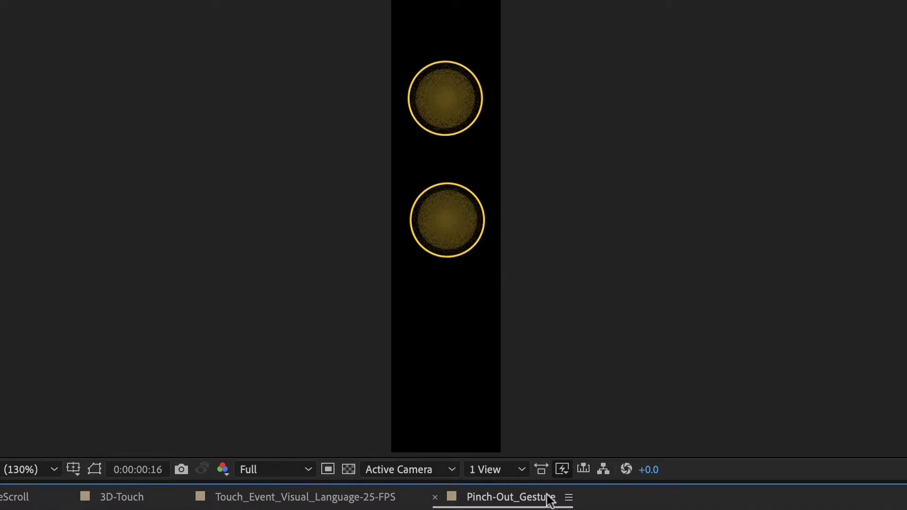
pyautogui.moveTo(501, 461); pyautogui.dragTo(709, 498)
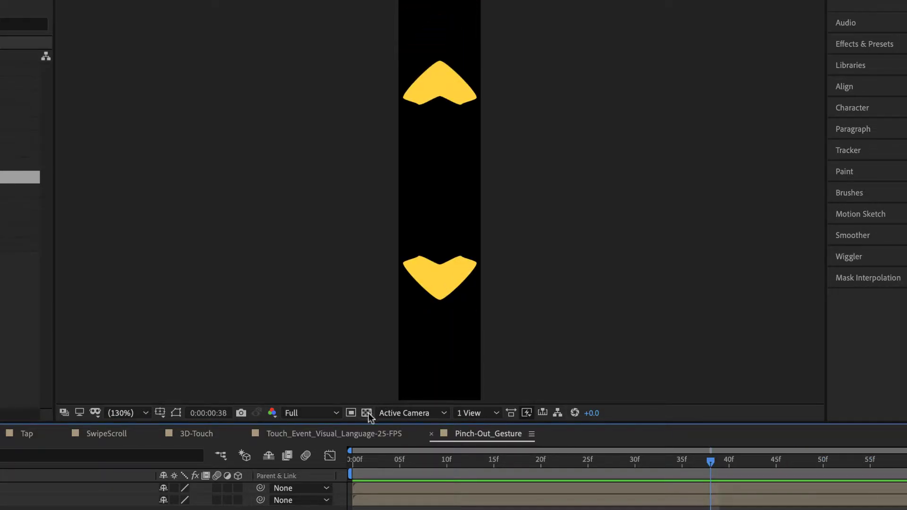
pyautogui.click(368, 413)
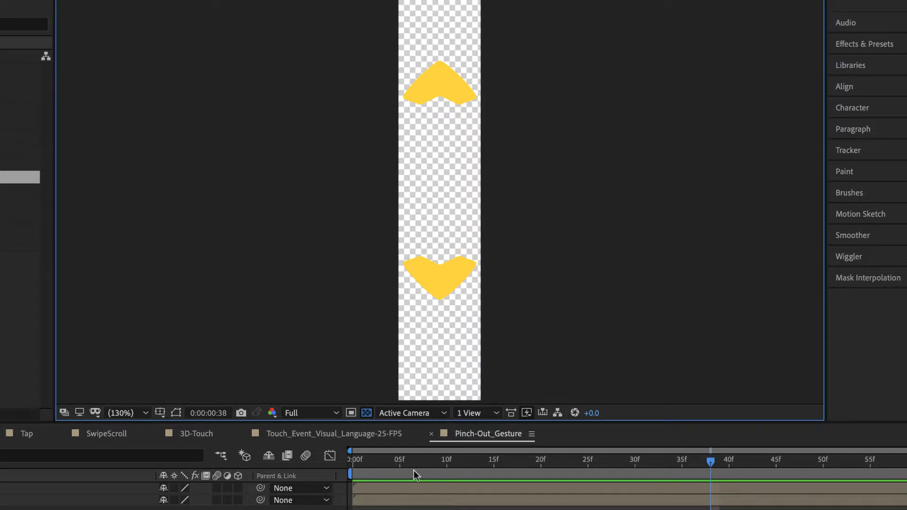
pyautogui.moveTo(413, 460); pyautogui.dragTo(654, 494)
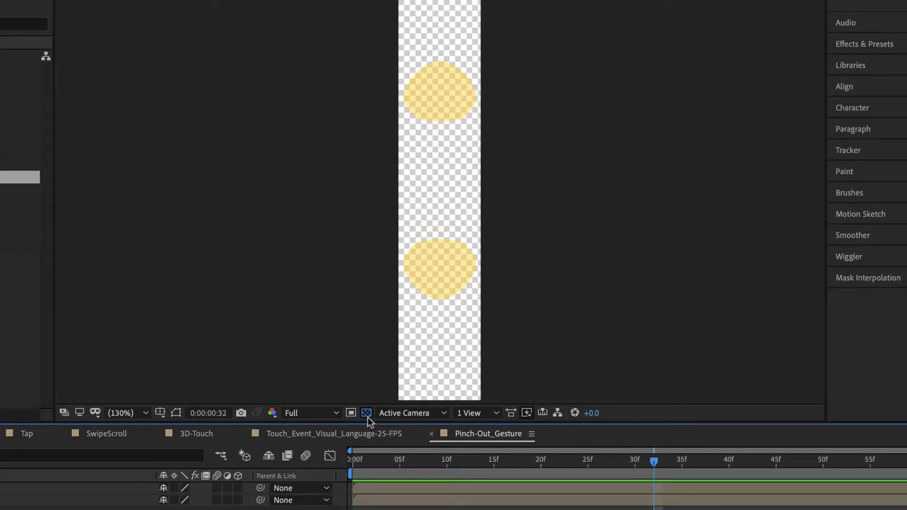
pyautogui.click(366, 413)
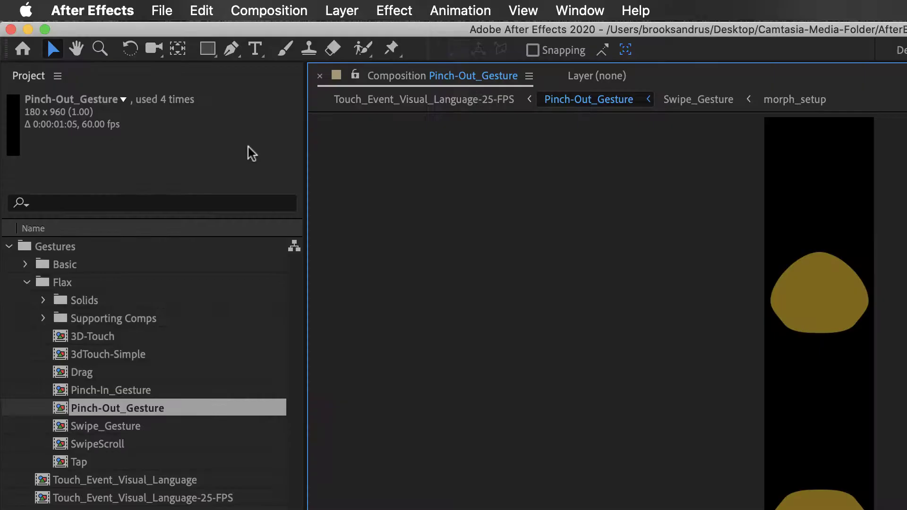
# Step: Use File > Export > Add to Adobe Media Encoder Queue for Pinch-Out_Gesture
pyautogui.click(165, 11)
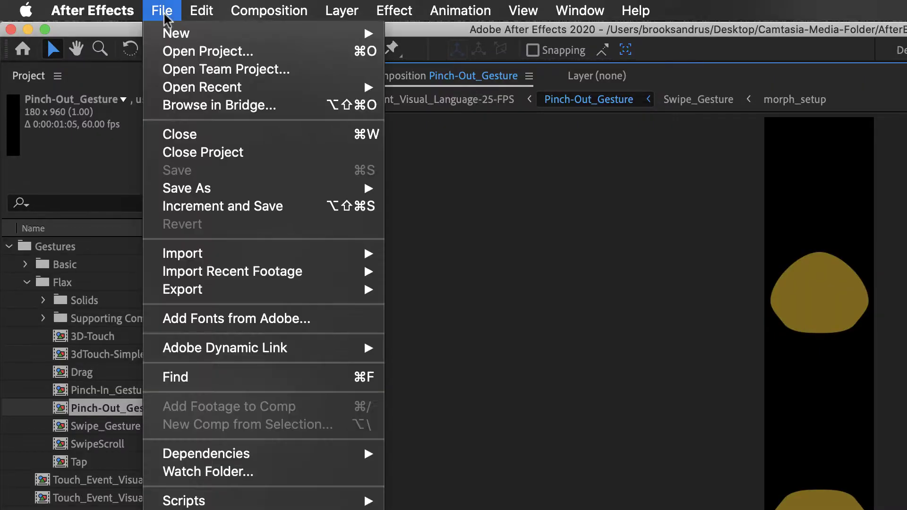
pyautogui.moveTo(242, 251)
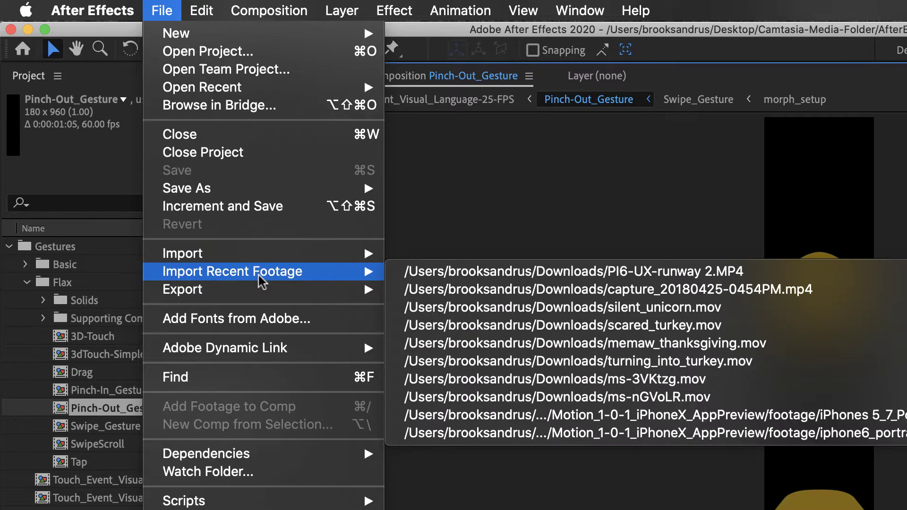
pyautogui.moveTo(259, 288)
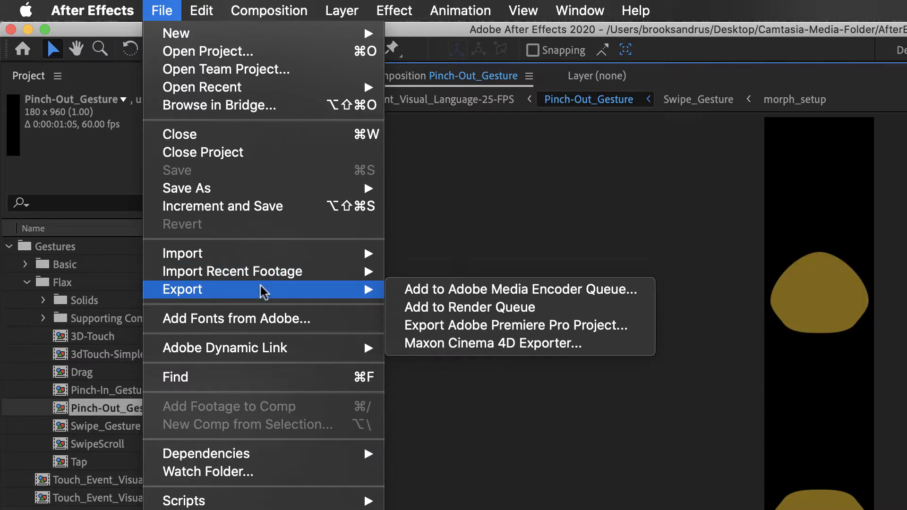
pyautogui.click(461, 289)
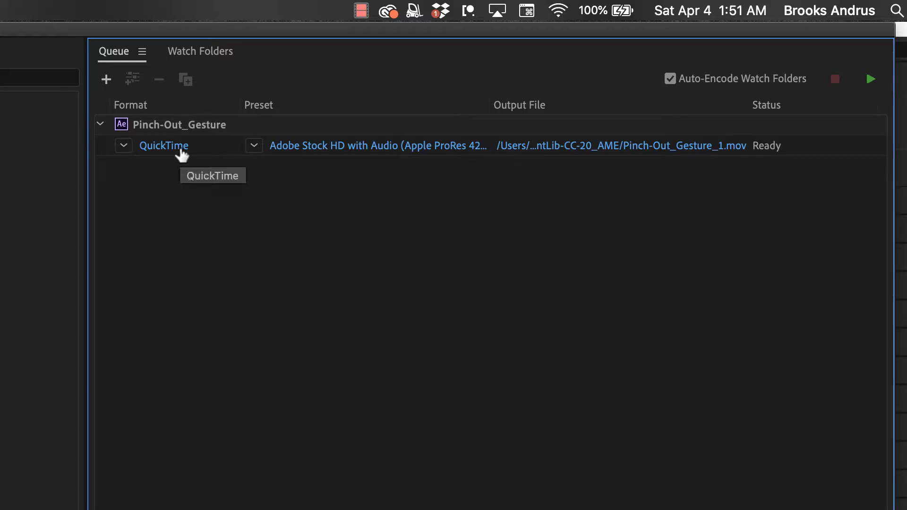
# Step: Keep QuickTime format, choose the ProRes 4444-Alpha preset, and open the item's Export Settings
pyautogui.click(125, 150)
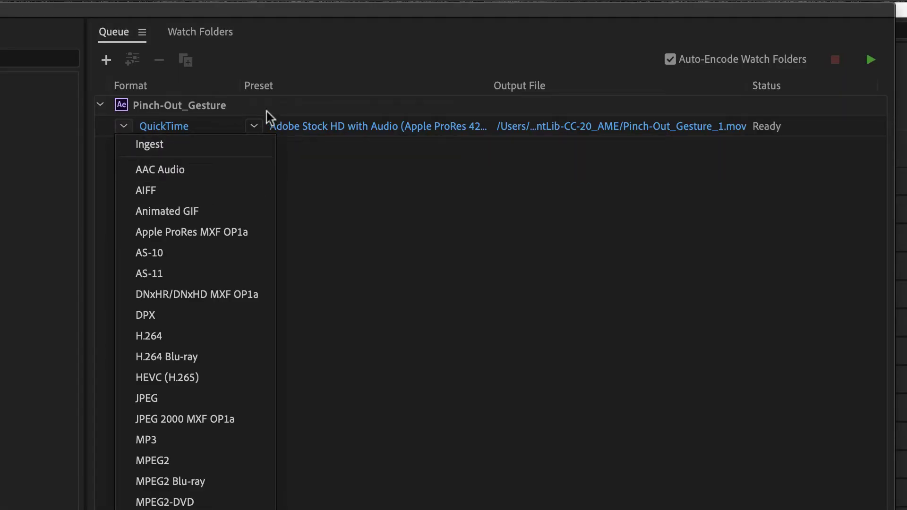
pyautogui.click(266, 111)
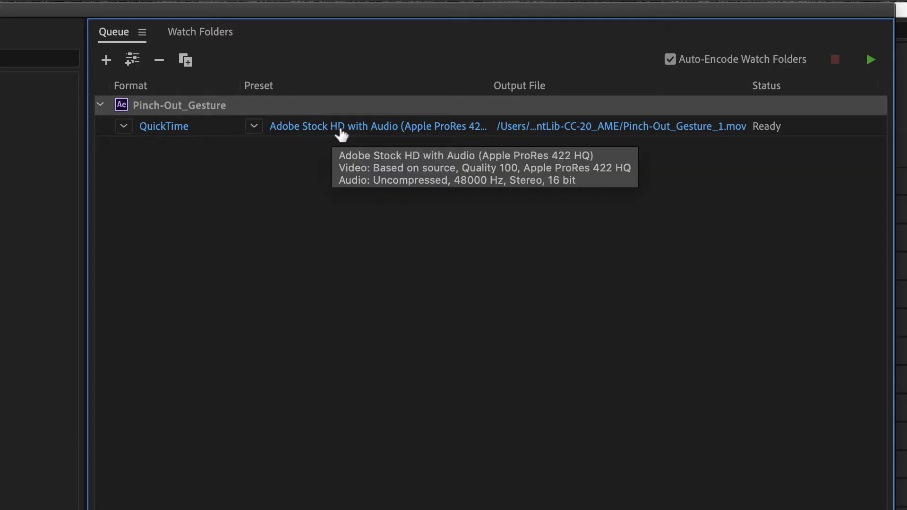
pyautogui.click(254, 127)
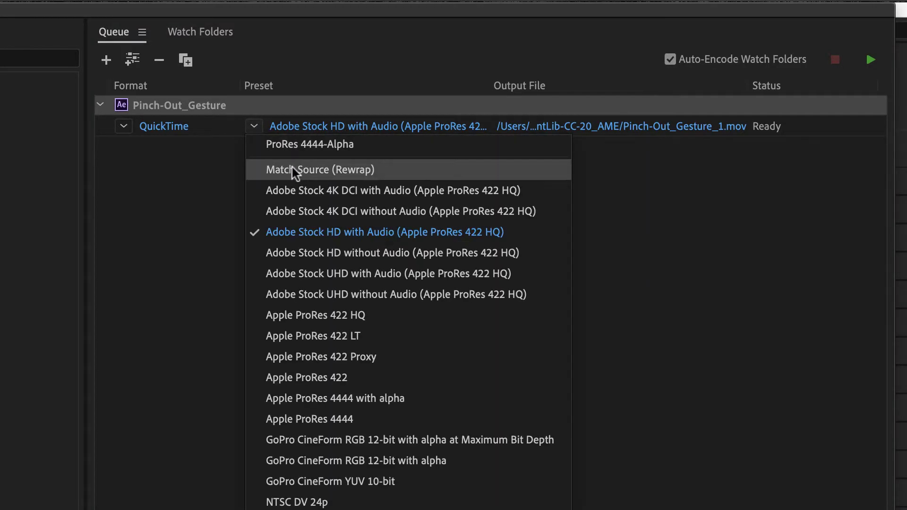
pyautogui.click(293, 146)
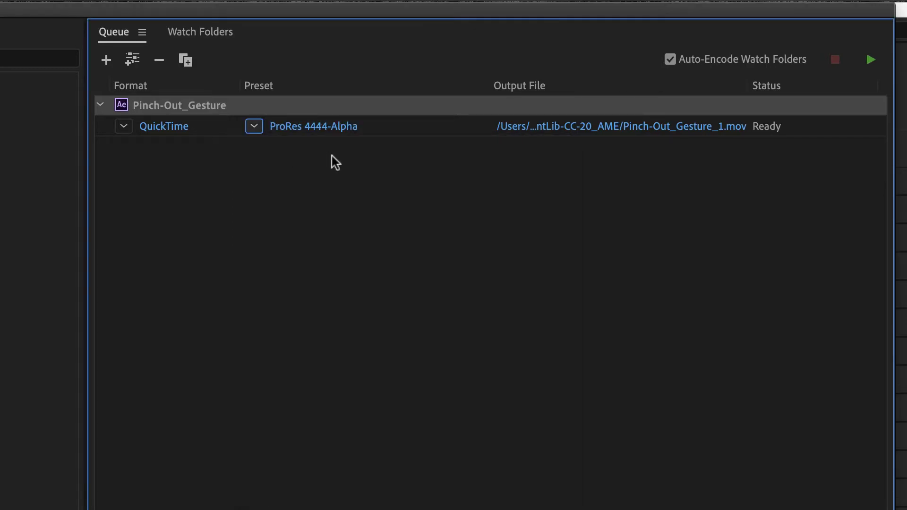
pyautogui.click(338, 126)
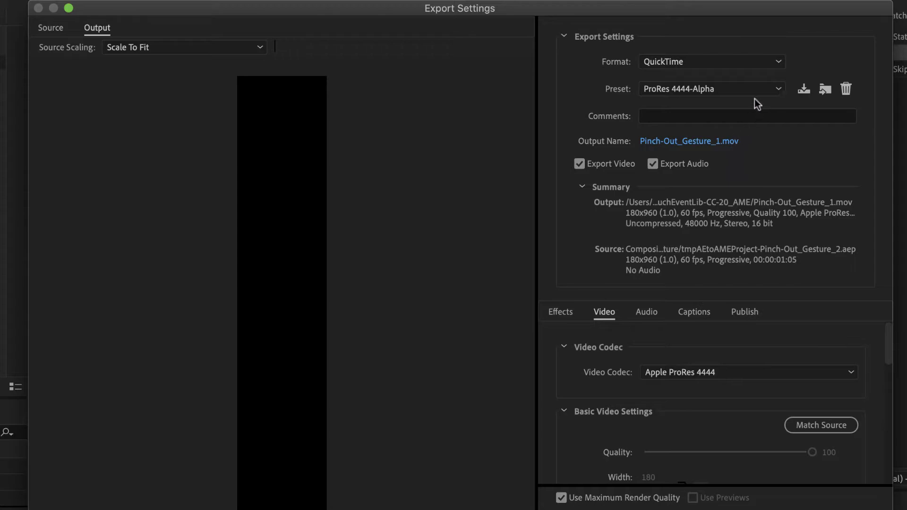
# Step: Point the output to the Exports folder and rename the file to Pinch-ProRes
pyautogui.click(715, 142)
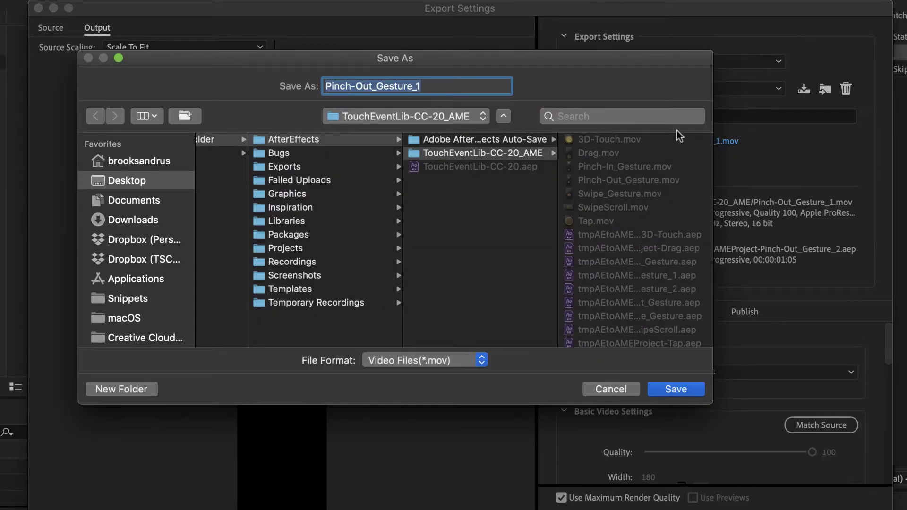
pyautogui.click(305, 167)
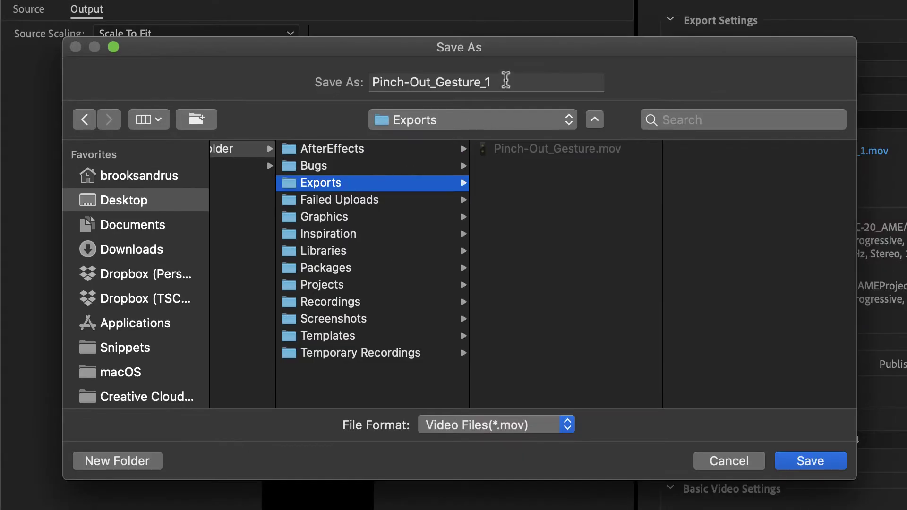
pyautogui.moveTo(506, 80); pyautogui.dragTo(373, 84)
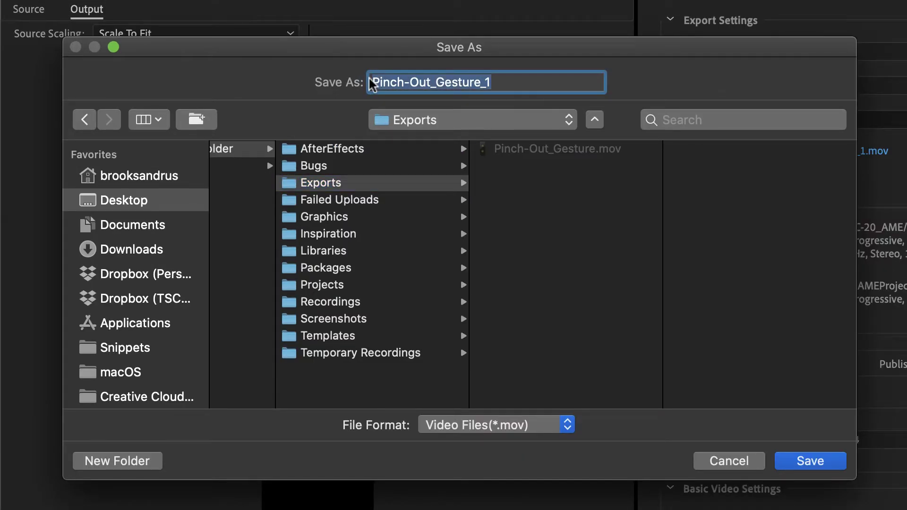
pyautogui.write('Pinch')
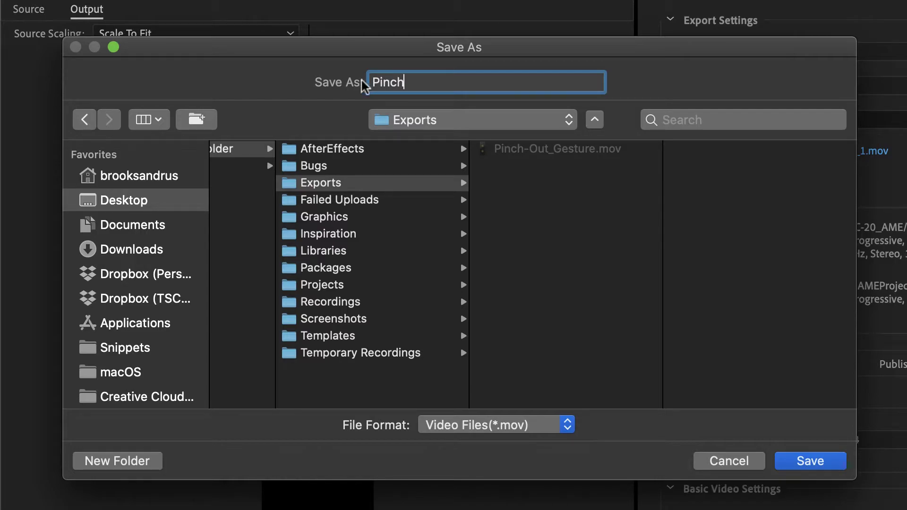
pyautogui.write('-ProRes')
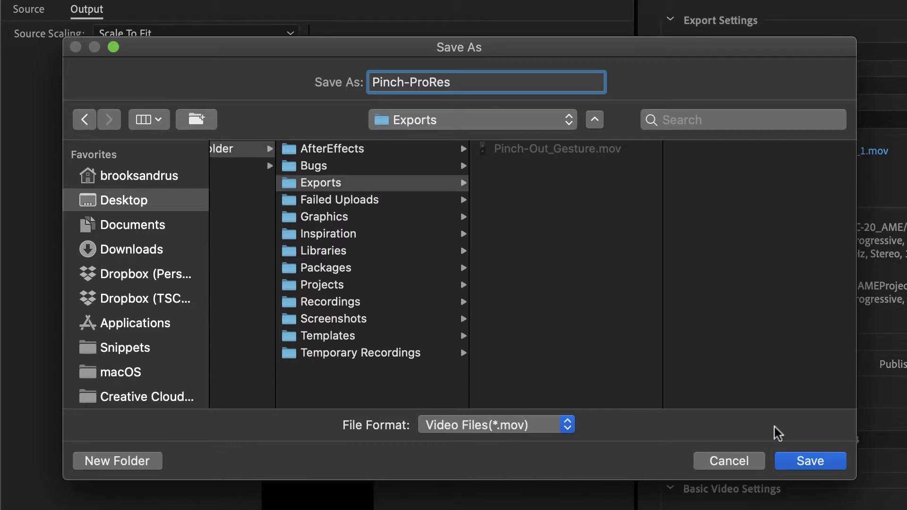
pyautogui.click(808, 466)
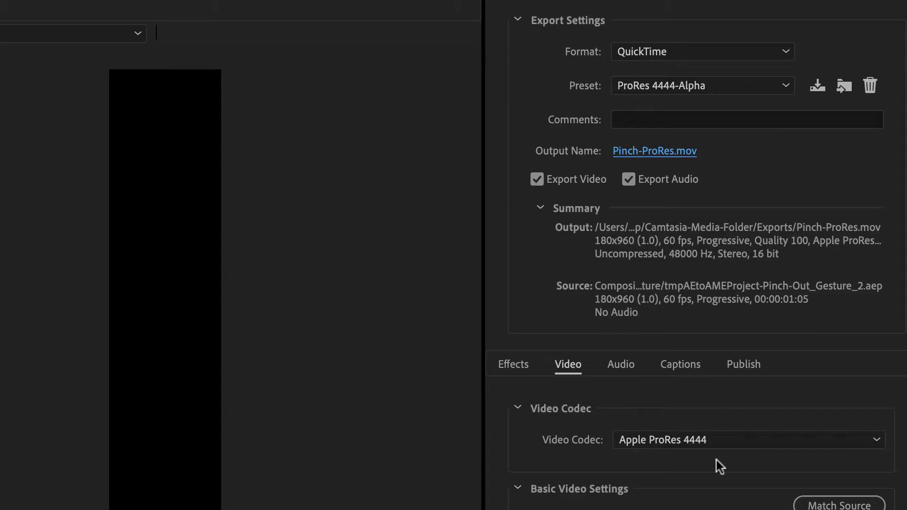
# Step: Keep the Apple ProRes 4444 codec with 16-bpc + alpha depth and confirm the settings
pyautogui.click(878, 440)
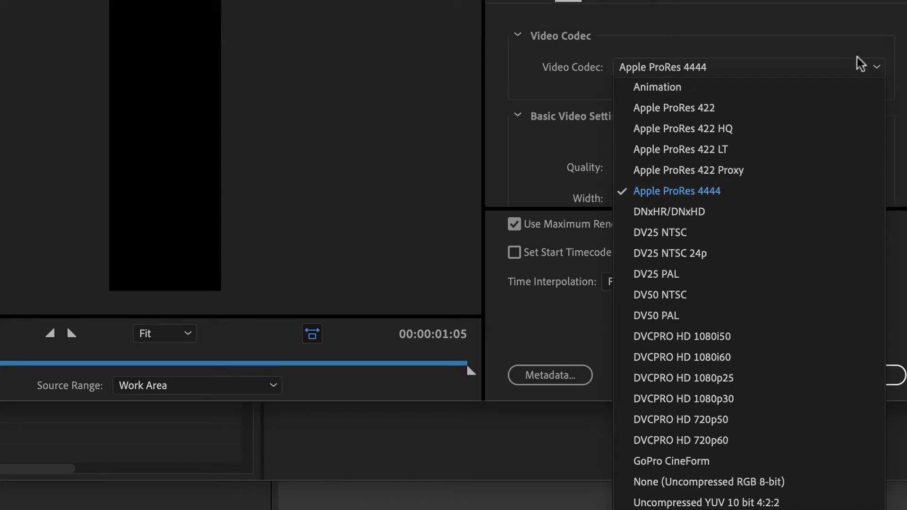
pyautogui.click(863, 22)
pyautogui.scroll(-10, 748, 336)
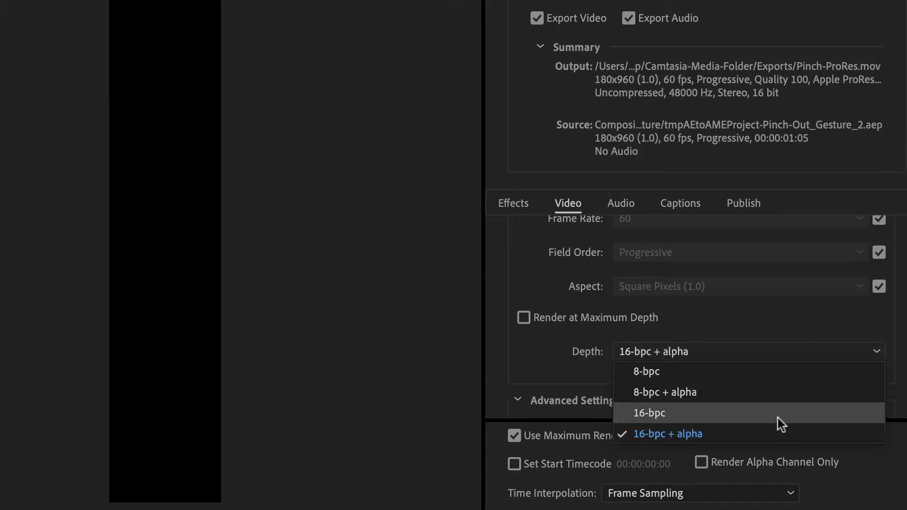
pyautogui.click(804, 327)
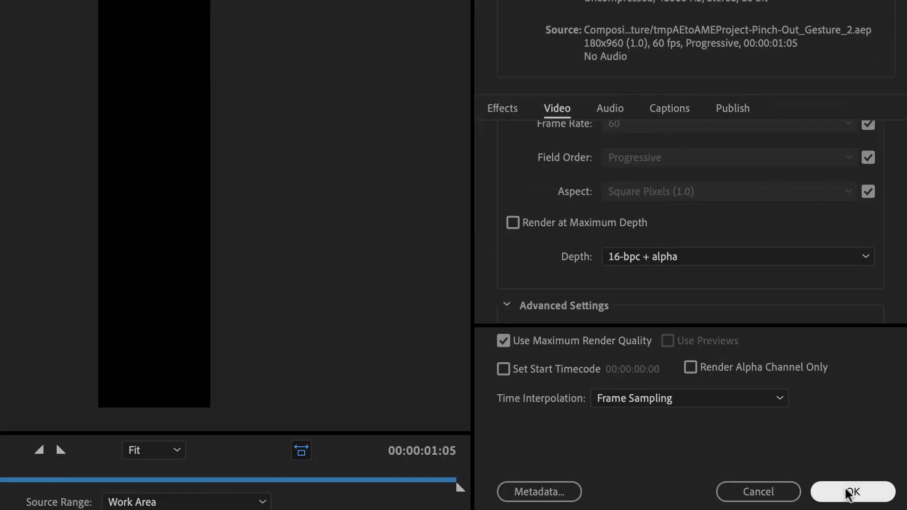
pyautogui.click(850, 492)
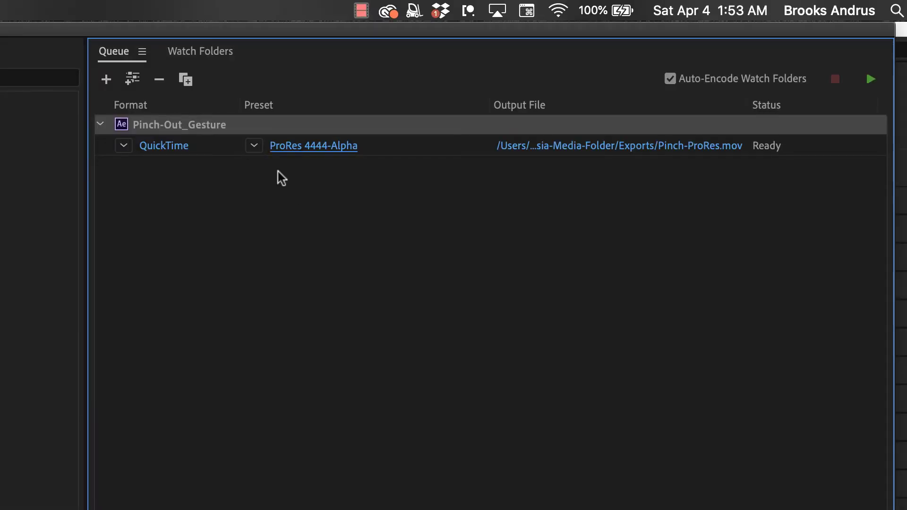
# Step: Start the queue to render Pinch-ProRes.mov, then switch to the untitled Camtasia project
pyautogui.click(869, 80)
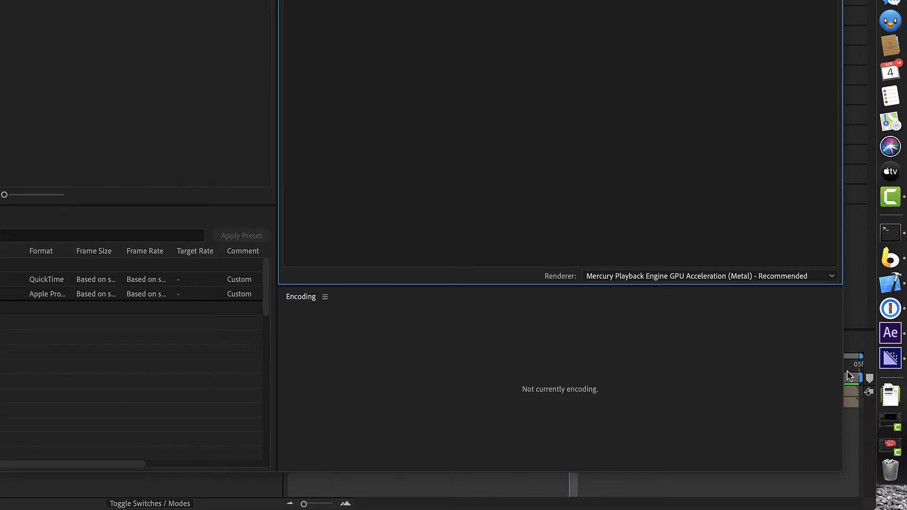
pyautogui.click(890, 444)
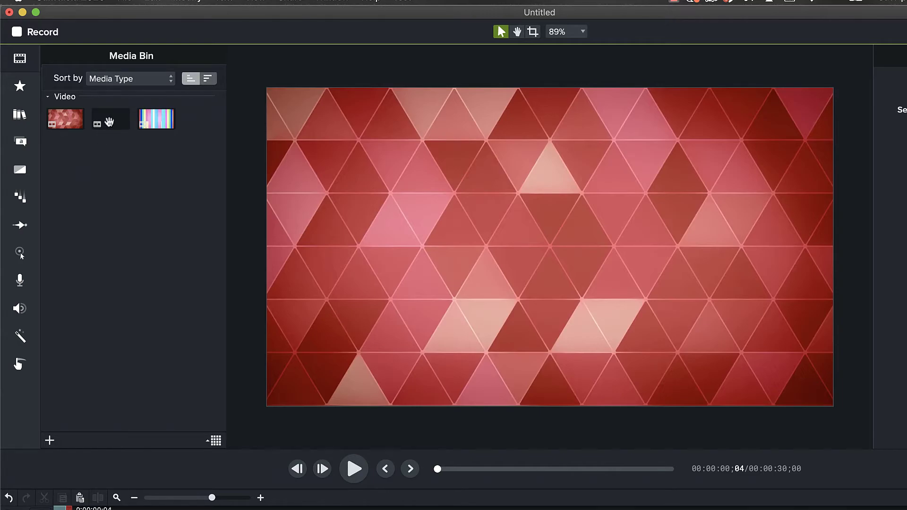
# Step: Delete the second Media Bin clip and import Pinch-ProRes.mov with Cmd+I
pyautogui.rightClick(110, 121)
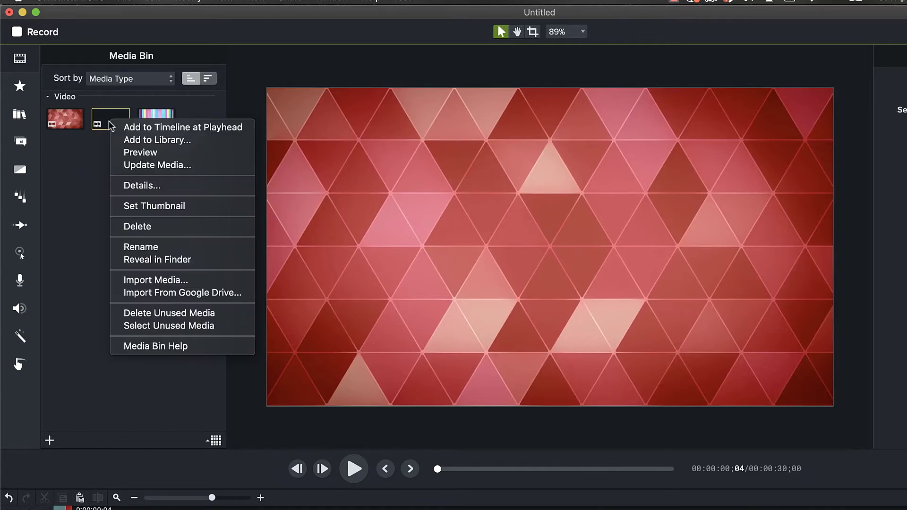
pyautogui.click(149, 227)
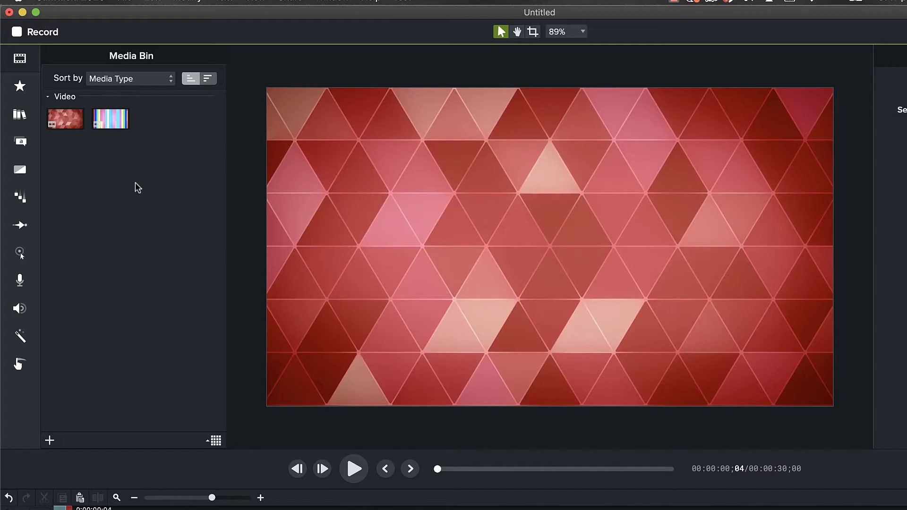
pyautogui.press('super+i')
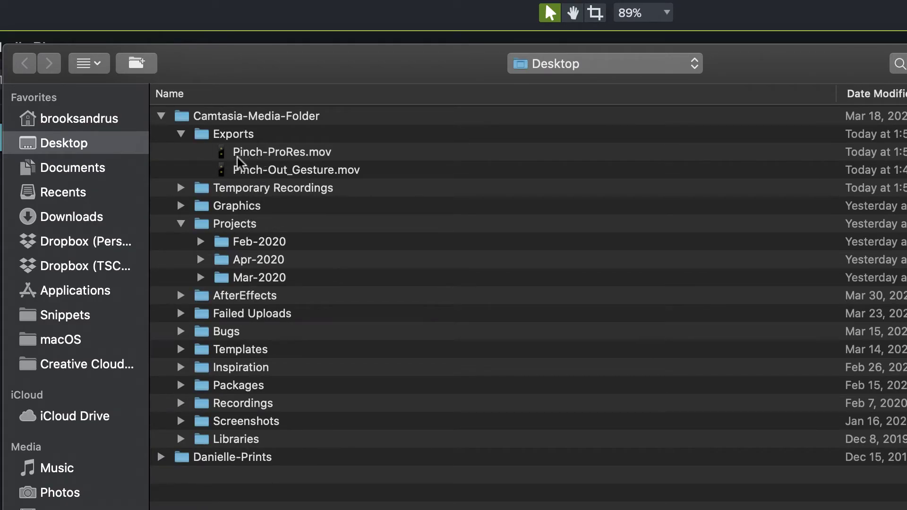
pyautogui.click(264, 157)
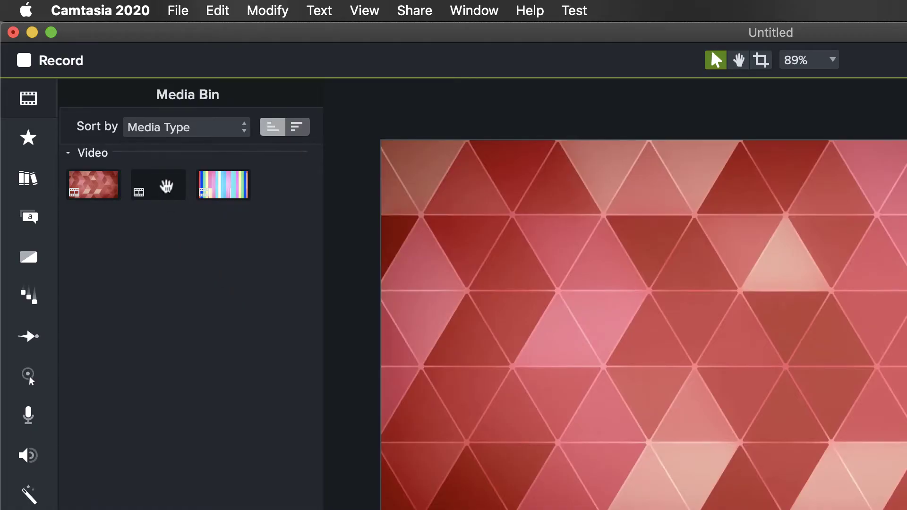
# Step: Add Pinch-ProRes on a new track above the red triangles and play it from earlier
pyautogui.moveTo(166, 186); pyautogui.dragTo(72, 424)
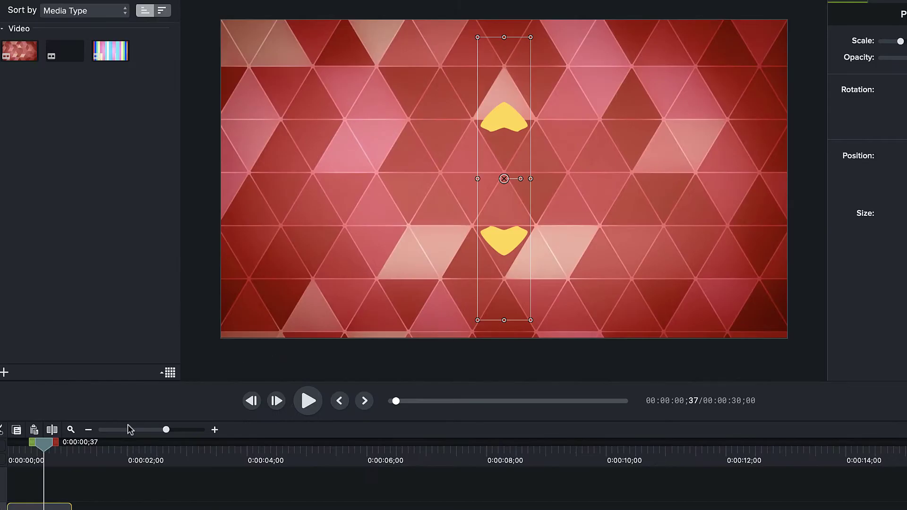
pyautogui.moveTo(43, 444); pyautogui.dragTo(21, 445)
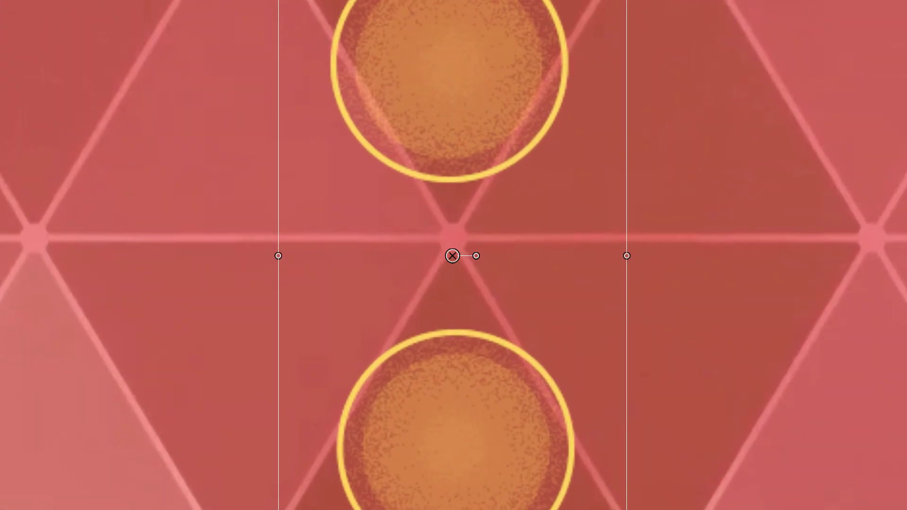
pyautogui.press('space')
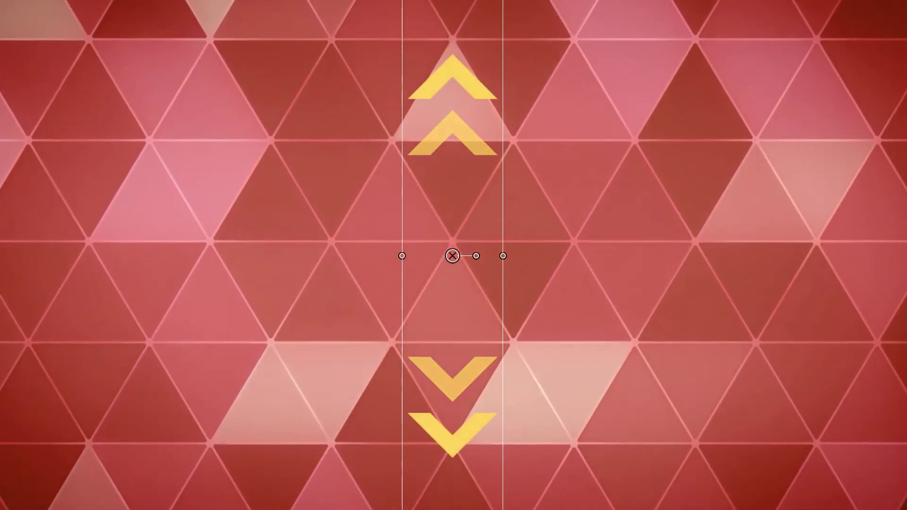
# Step: Delete the redtriangles clip, move Pinch-ProRes to Track 2, and unhide rainbowbars on Track 1
pyautogui.click(92, 379)
pyautogui.moveTo(92, 379); pyautogui.dragTo(53, 379)
pyautogui.click(103, 457)
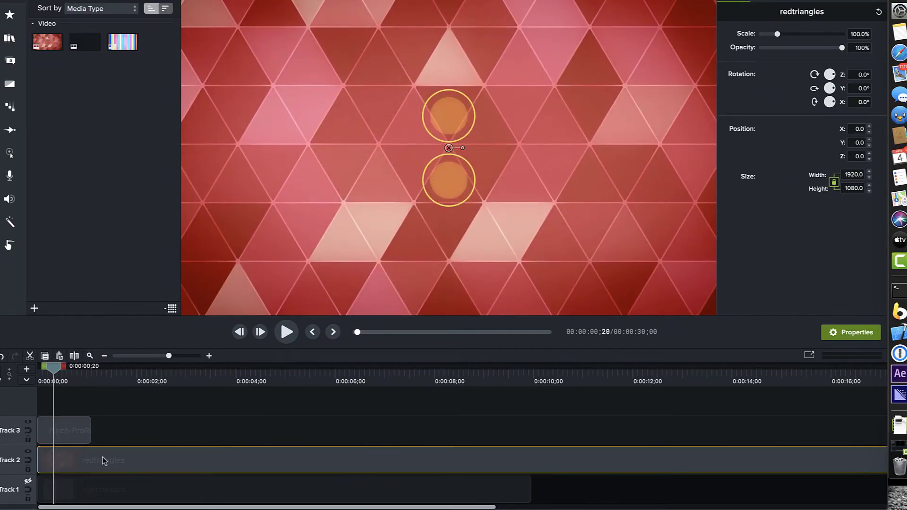
pyautogui.press('Delete')
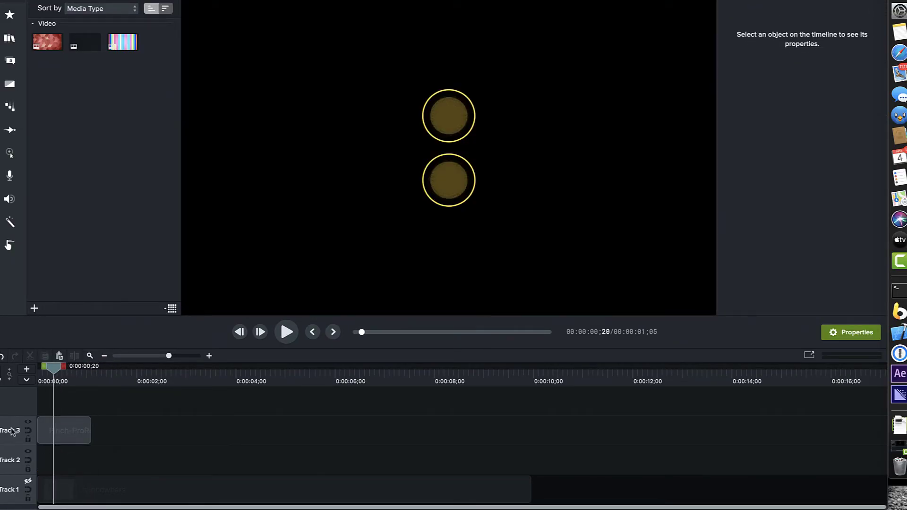
pyautogui.moveTo(11, 431); pyautogui.dragTo(11, 461)
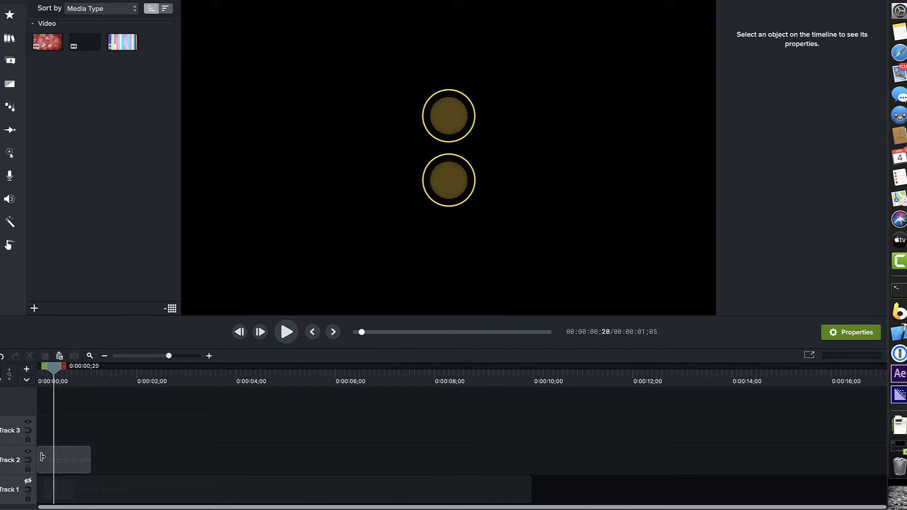
pyautogui.click(28, 481)
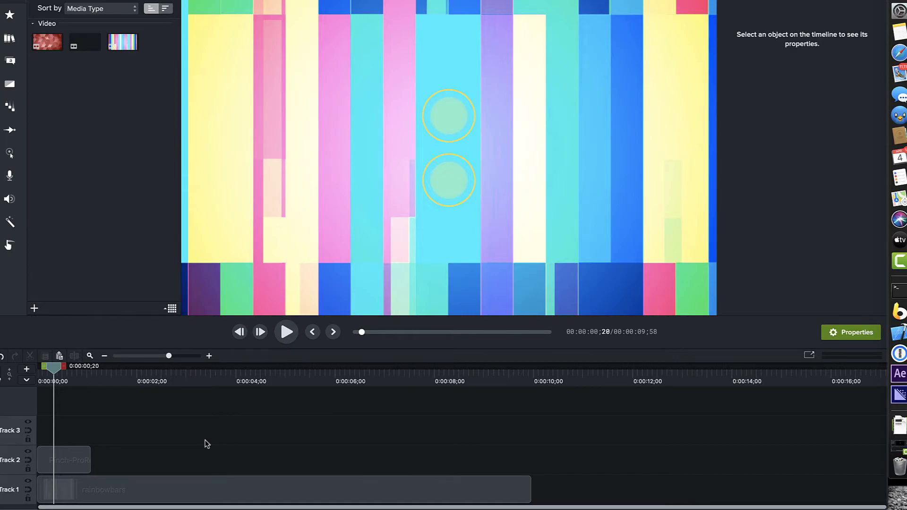
pyautogui.moveTo(52, 367); pyautogui.dragTo(93, 372)
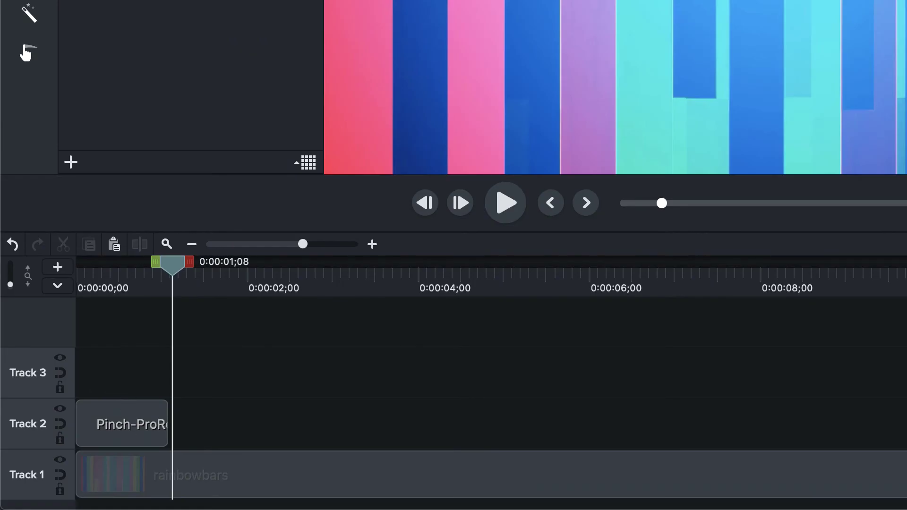
# Step: Shift the Pinch-ProRes clip later and try an Alpha track matte, then revert to None
pyautogui.moveTo(125, 420); pyautogui.dragTo(184, 425)
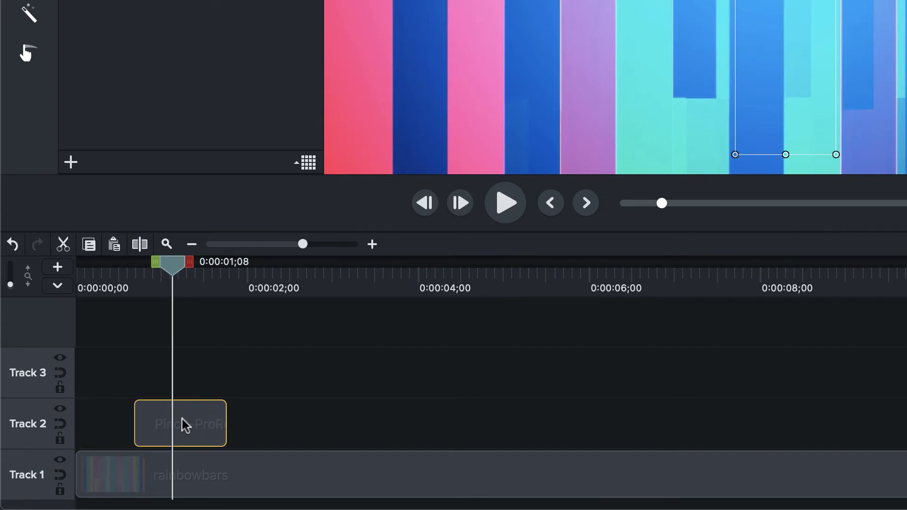
pyautogui.click(60, 409)
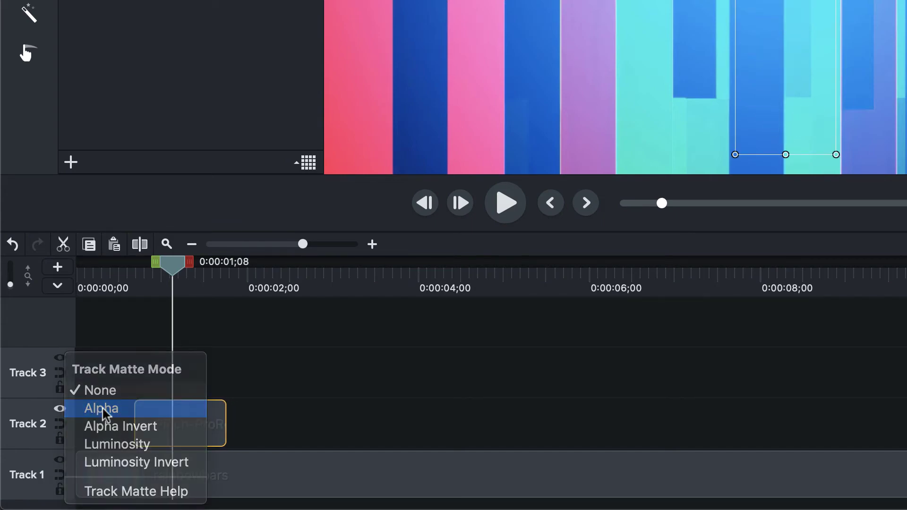
pyautogui.click(97, 415)
pyautogui.moveTo(94, 395)
pyautogui.mouseDown()
pyautogui.moveTo(60, 396)
pyautogui.moveTo(106, 399)
pyautogui.mouseUp()
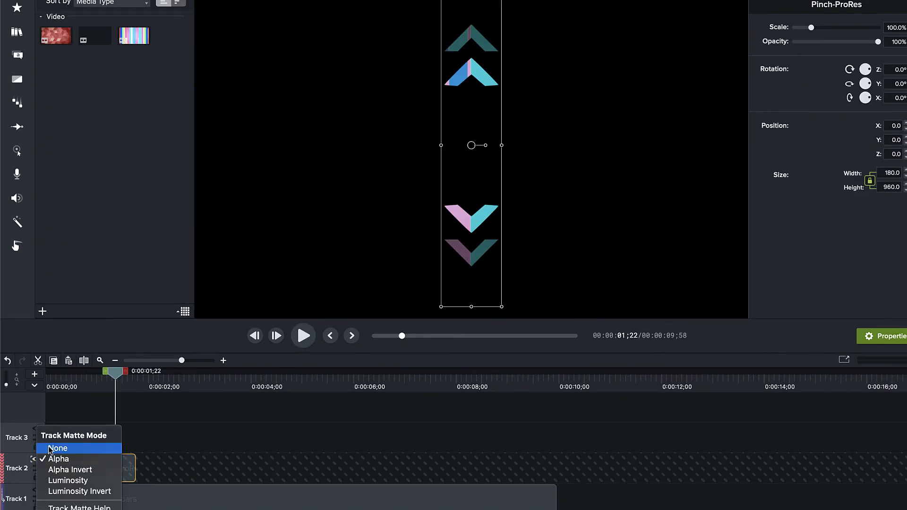
pyautogui.click(50, 449)
# Step: Hide the rainbow bars track and scrub through the gold chevrons over black
pyautogui.click(36, 490)
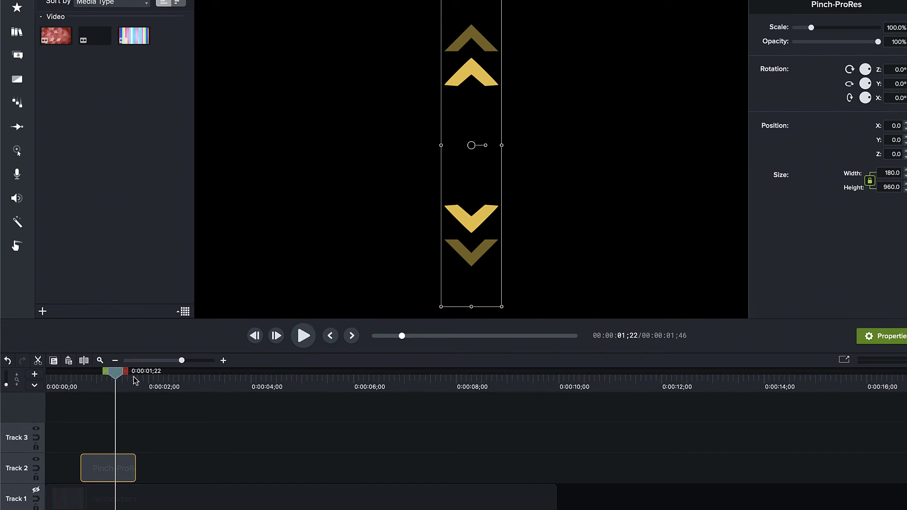
pyautogui.moveTo(113, 373)
pyautogui.mouseDown()
pyautogui.moveTo(89, 373)
pyautogui.moveTo(119, 374)
pyautogui.mouseUp()
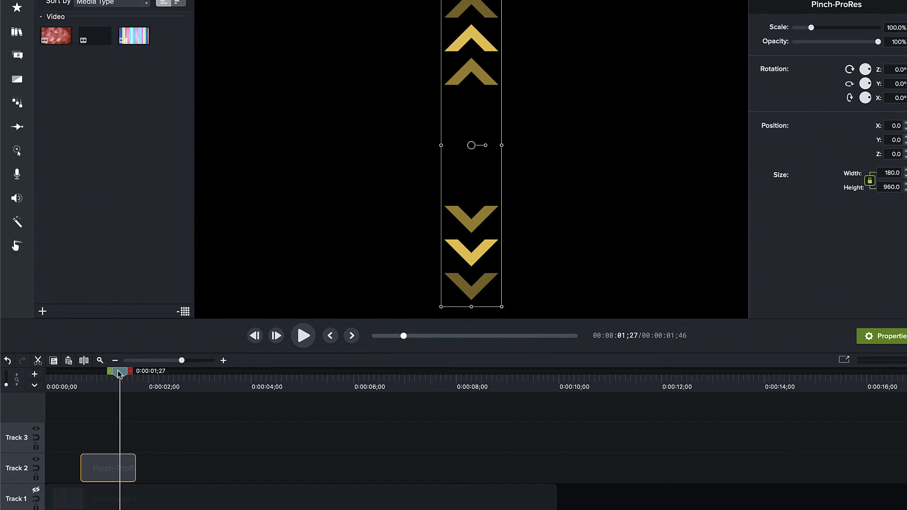
pyautogui.moveTo(119, 374)
pyautogui.mouseDown()
pyautogui.moveTo(133, 374)
pyautogui.moveTo(116, 374)
pyautogui.mouseUp()
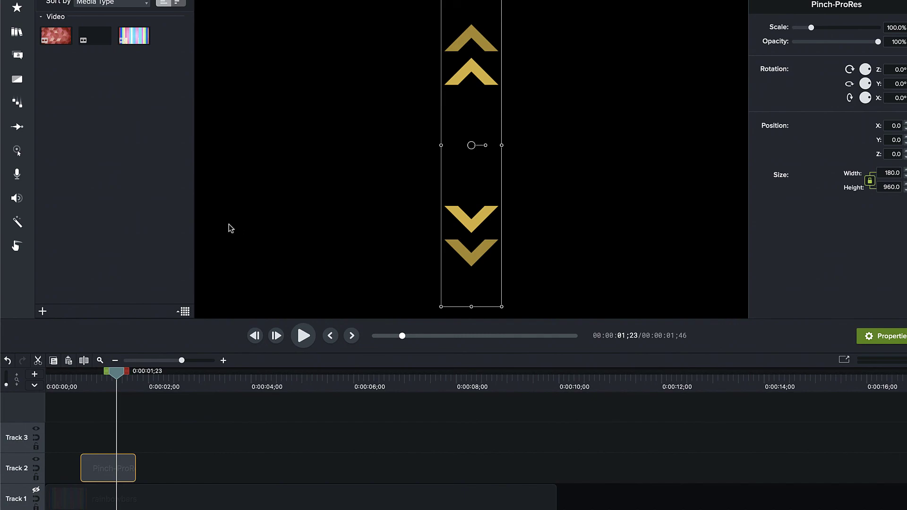
pyautogui.moveTo(116, 374)
pyautogui.mouseDown()
pyautogui.moveTo(99, 374)
pyautogui.moveTo(119, 377)
pyautogui.mouseUp()
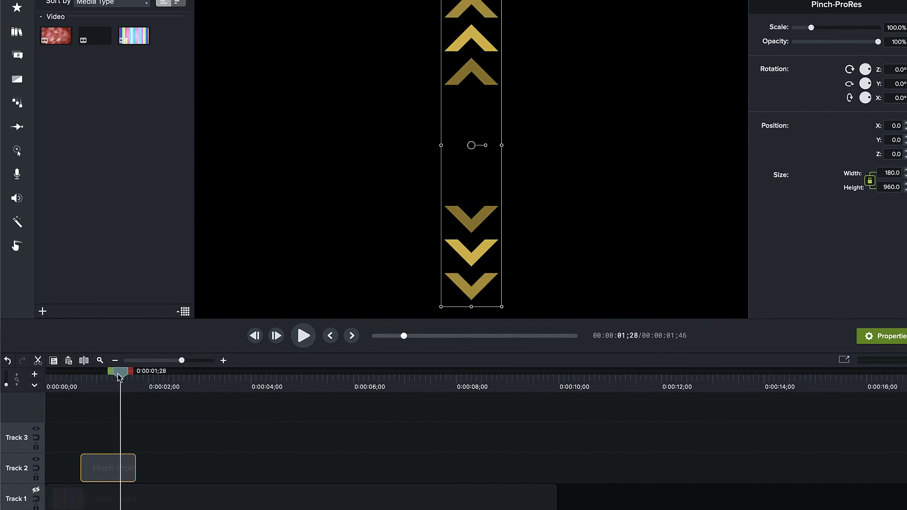